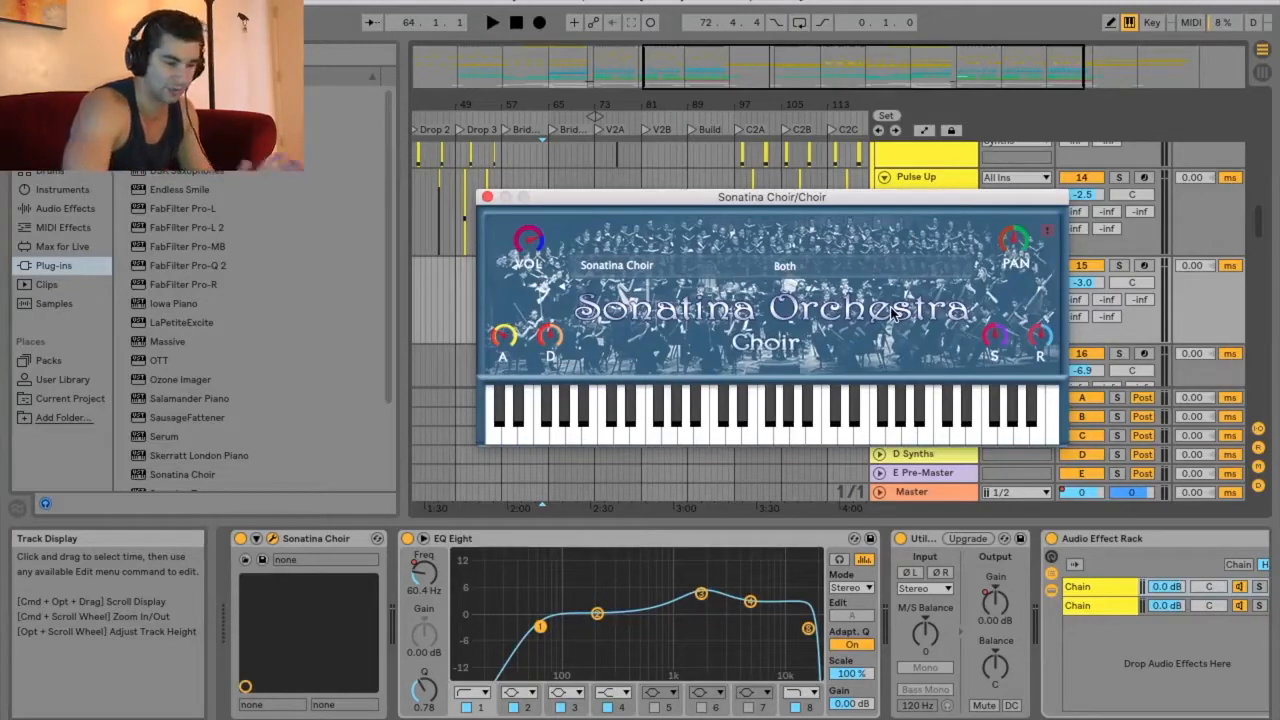
Check the Sonatina Choir's voice groups, keep Both selected, and audition notes on the plugin's keyboard
mouse_move(651, 200)
left_mouse_down()
mouse_move(757, 301)
mouse_move(642, 184)
left_mouse_up()
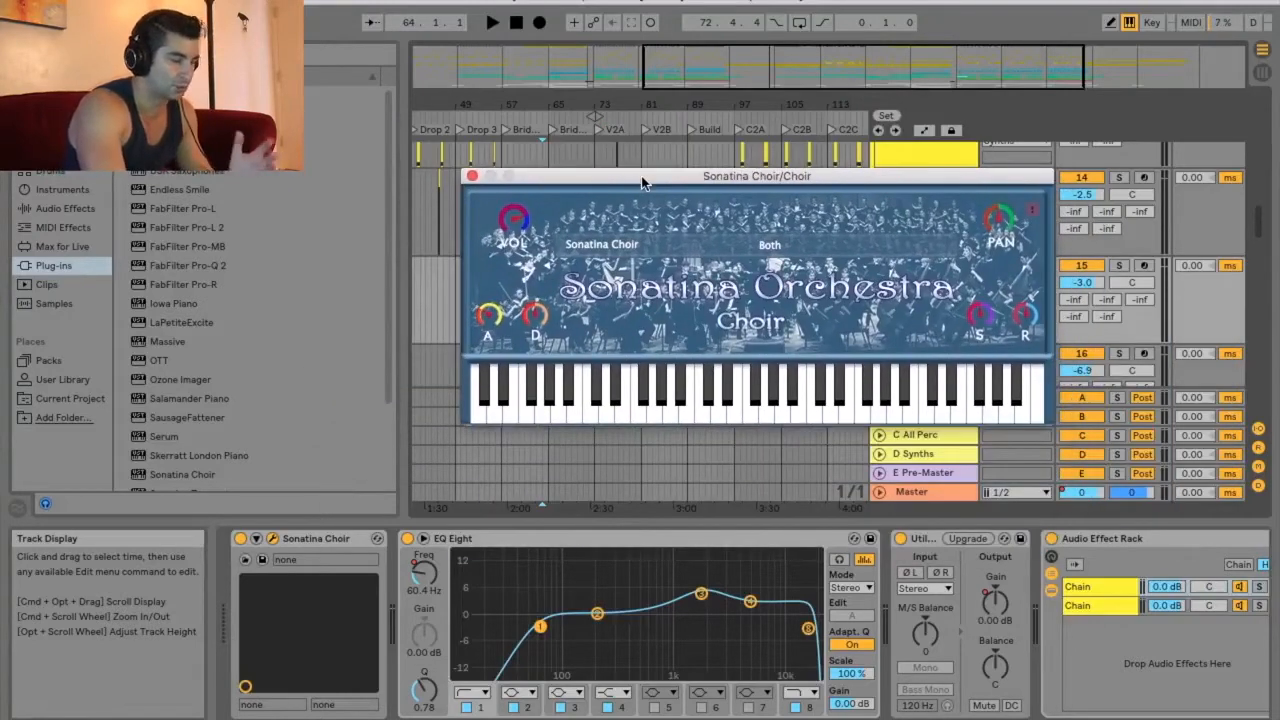
left_click(541, 385)
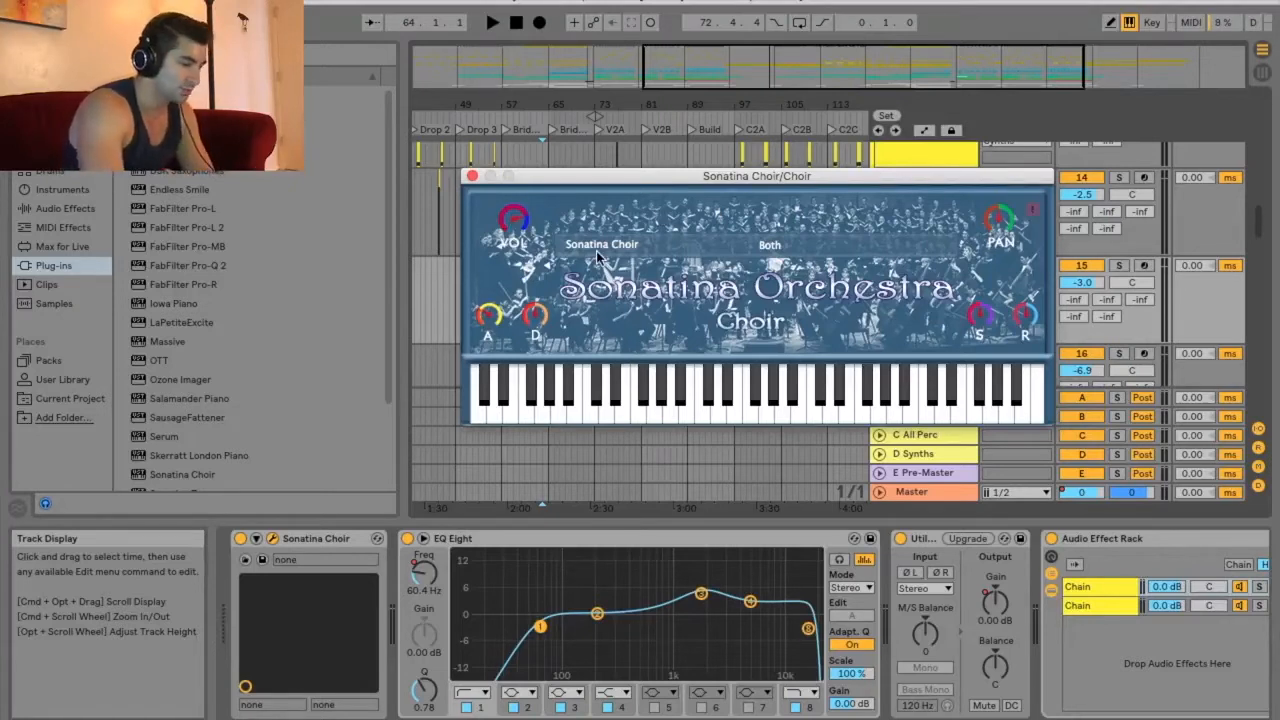
left_click(785, 250)
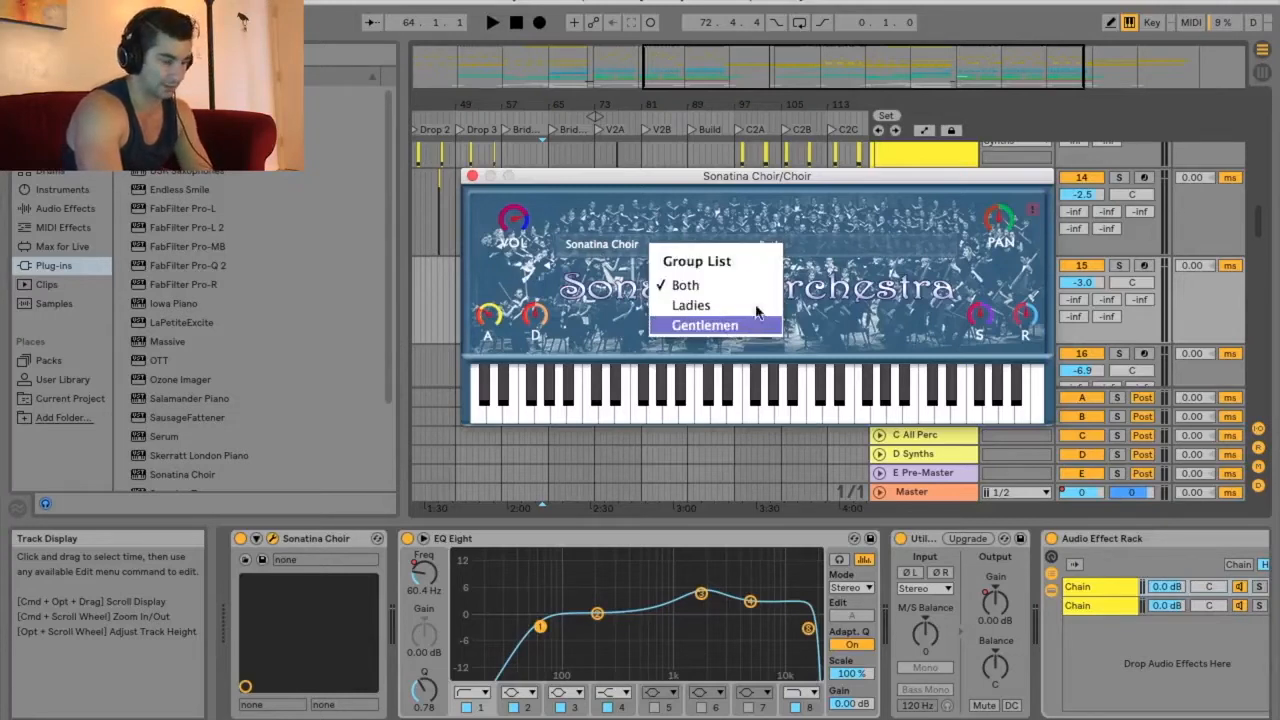
left_click(820, 290)
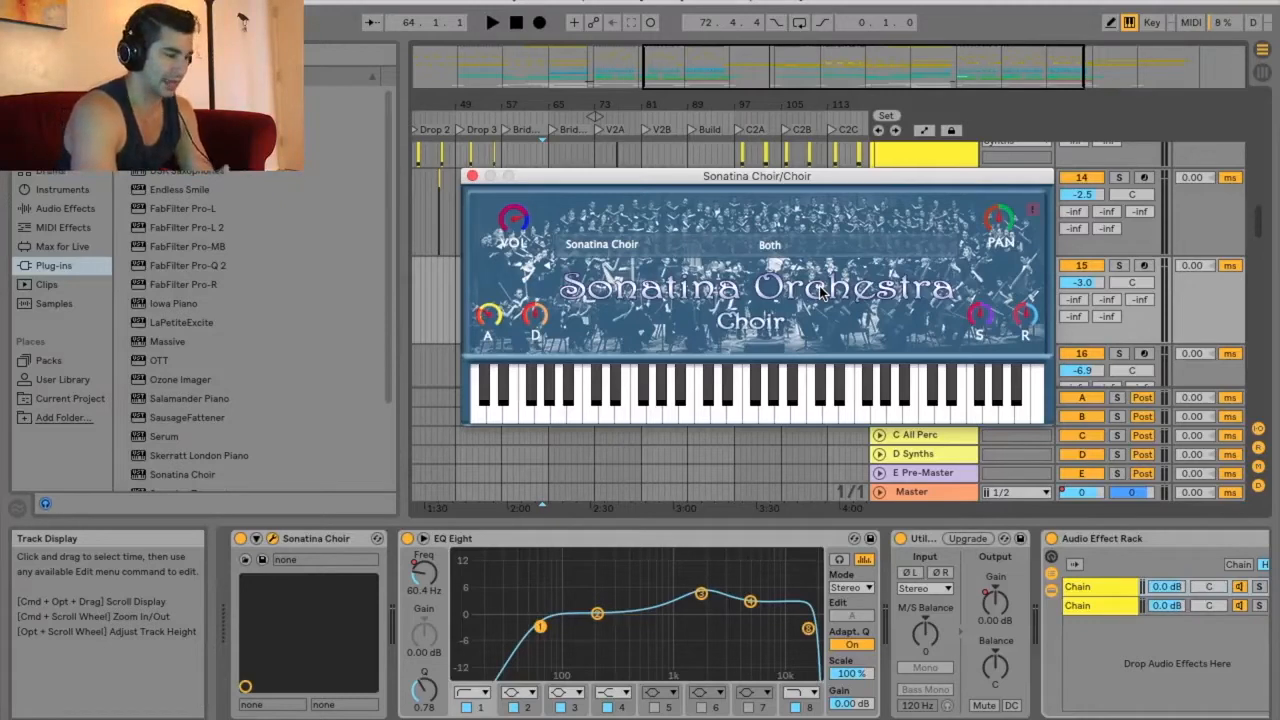
left_click(764, 245)
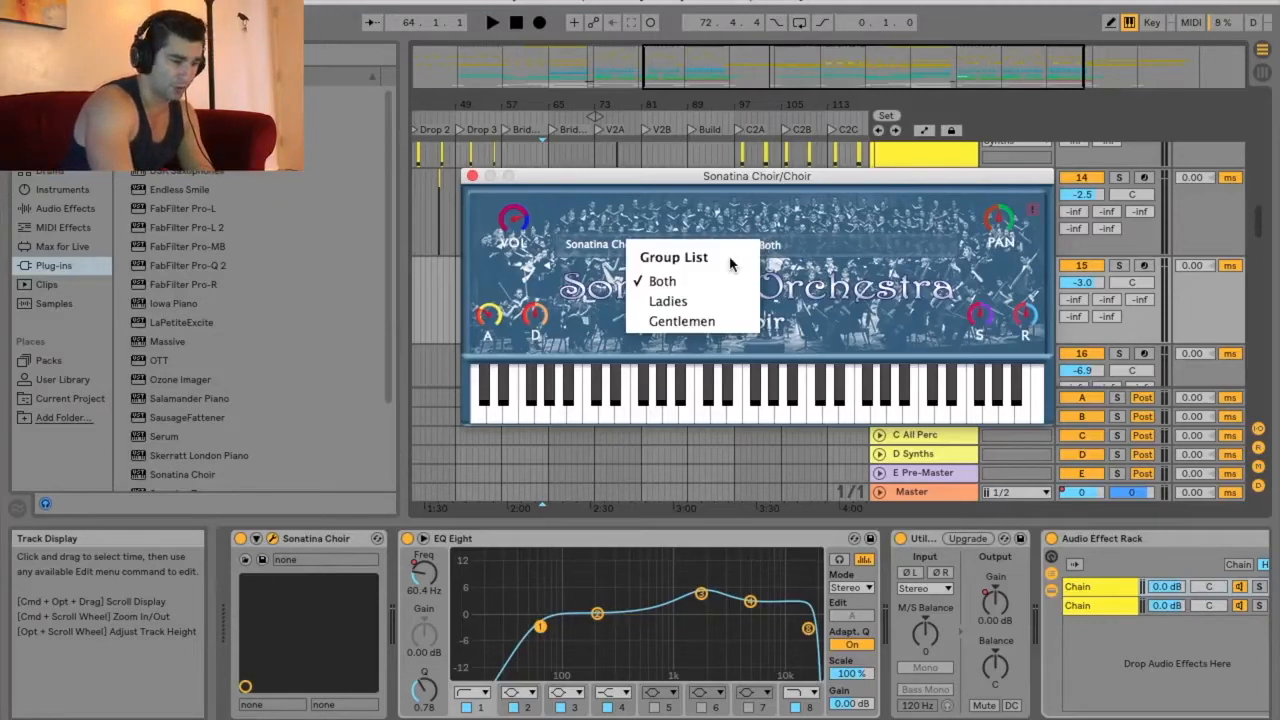
left_click(725, 280)
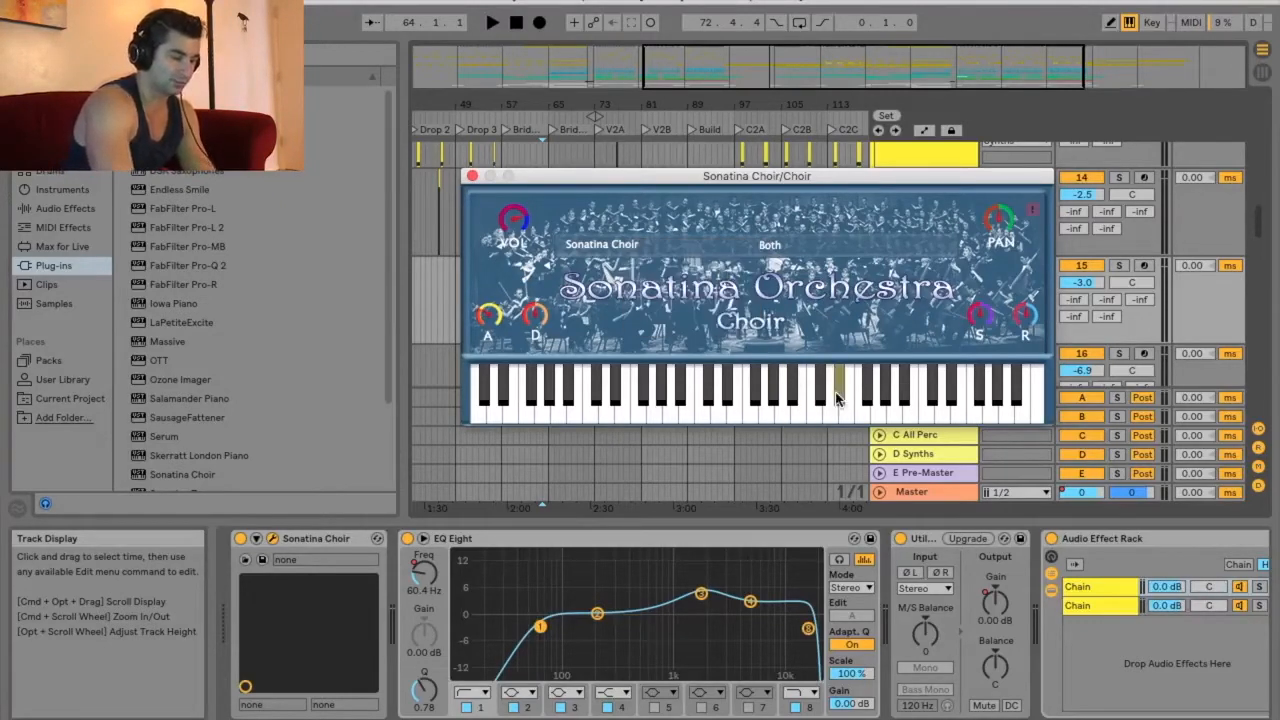
left_click_drag(833, 413, 787, 414)
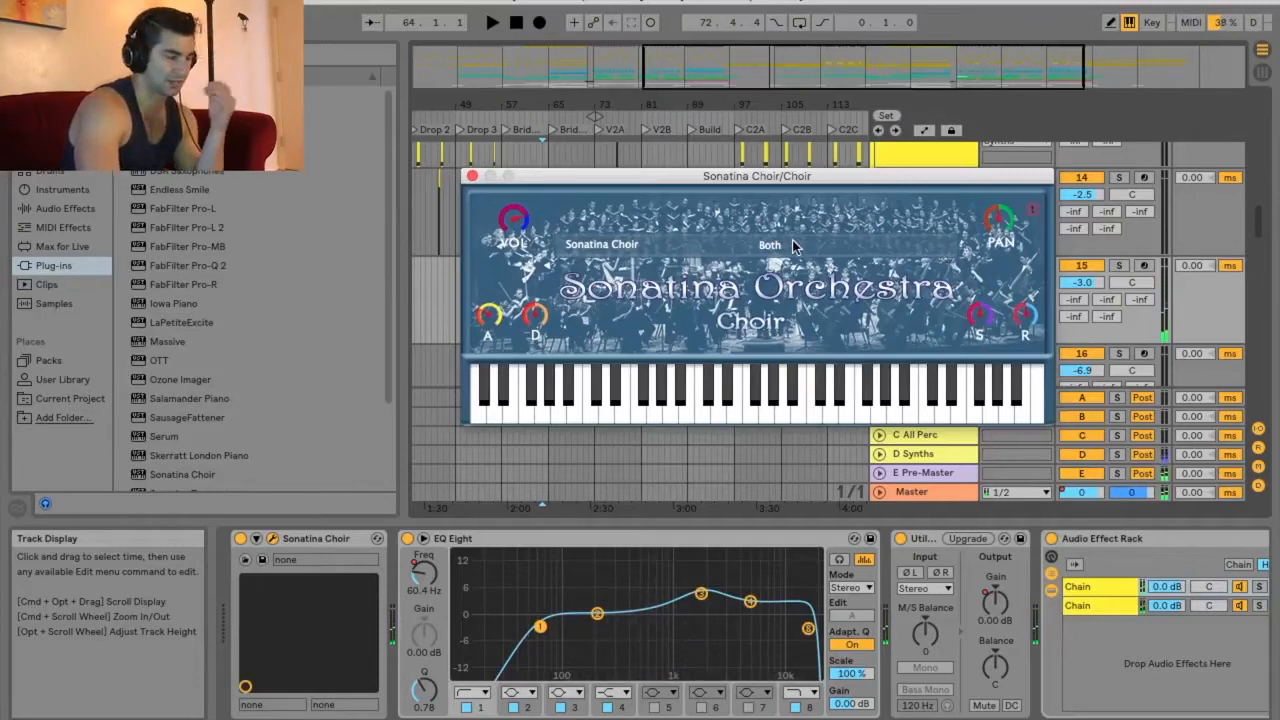
Switch the choir's voice group to Ladies and audition notes on the plugin's keyboard
left_click(792, 240)
left_click(703, 297)
left_click(781, 417)
left_click_drag(781, 417, 846, 415)
Switch the choir's voice group to Gentlemen and audition notes across the plugin's keyboard
left_click(777, 248)
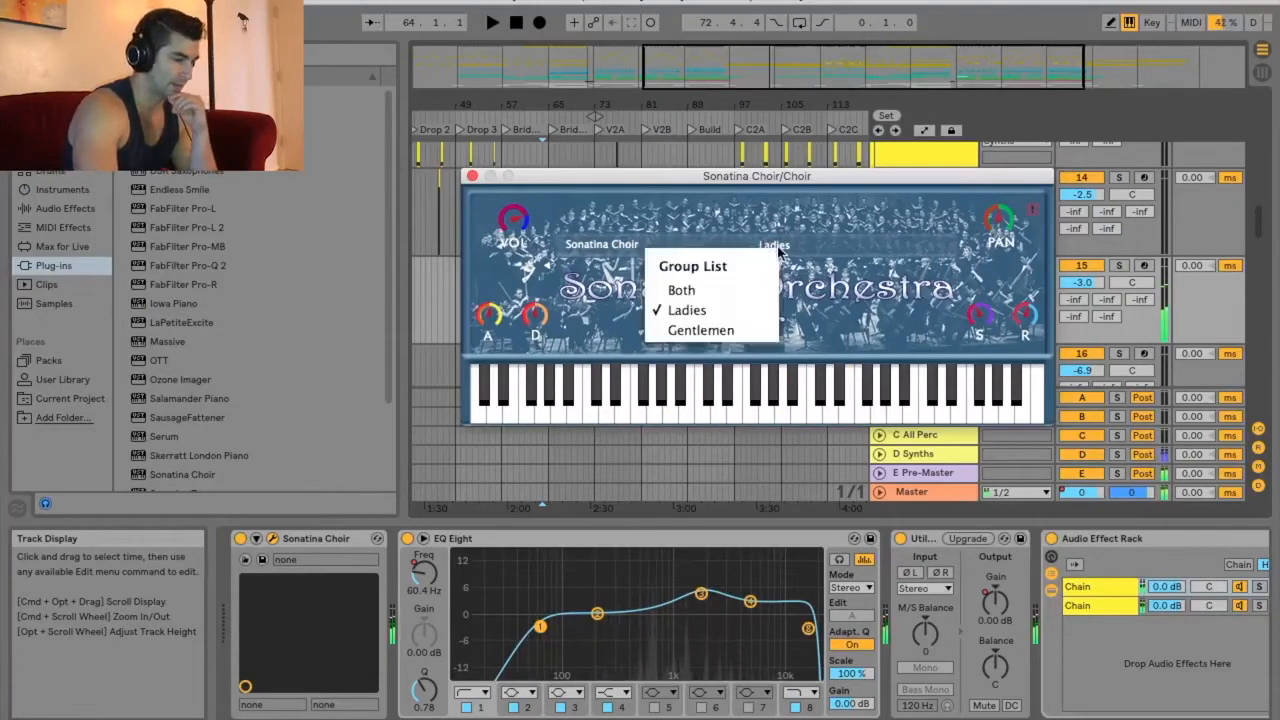
left_click(702, 330)
left_click_drag(637, 415, 972, 422)
Set the choir's voice group back to Both and play a few notes on its keyboard
left_click(785, 245)
left_click(730, 289)
left_click_drag(800, 415, 813, 353)
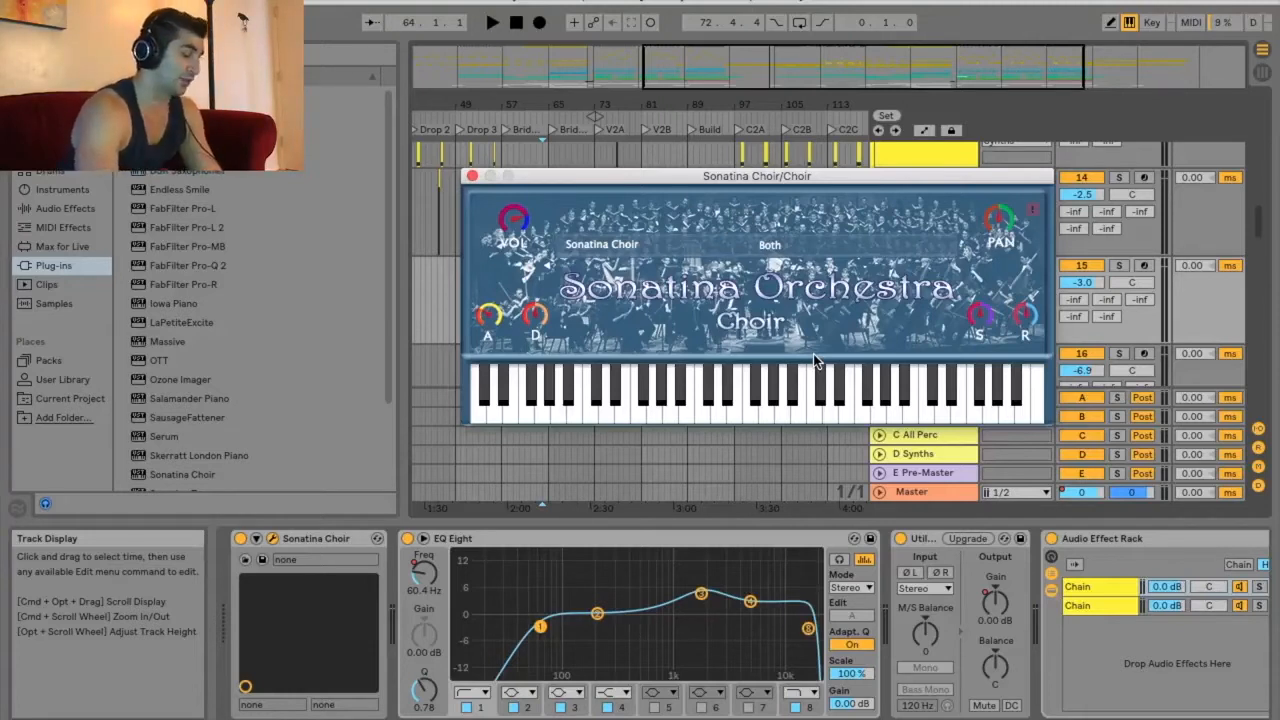
left_click(767, 414)
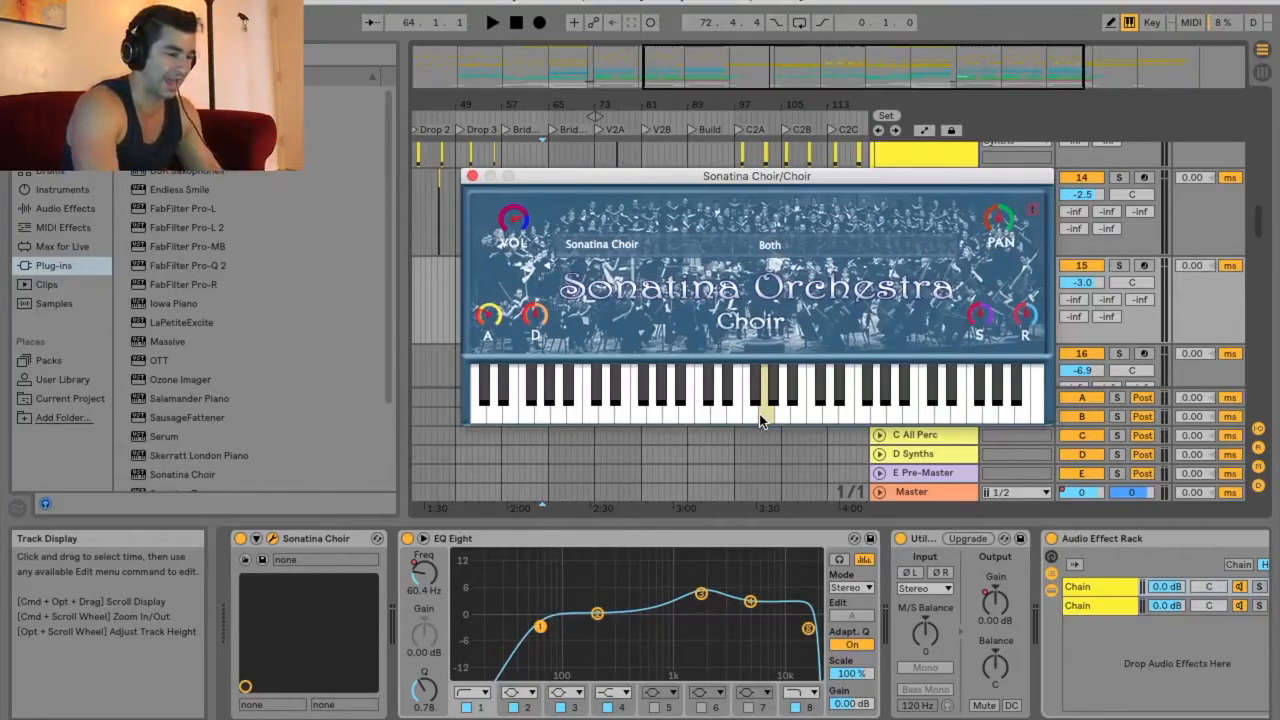
Move the plugin window clear of the track controls, arm the Choir track for recording, and play chords through the choir instrument
left_click_drag(857, 184, 725, 85)
left_click(1145, 266)
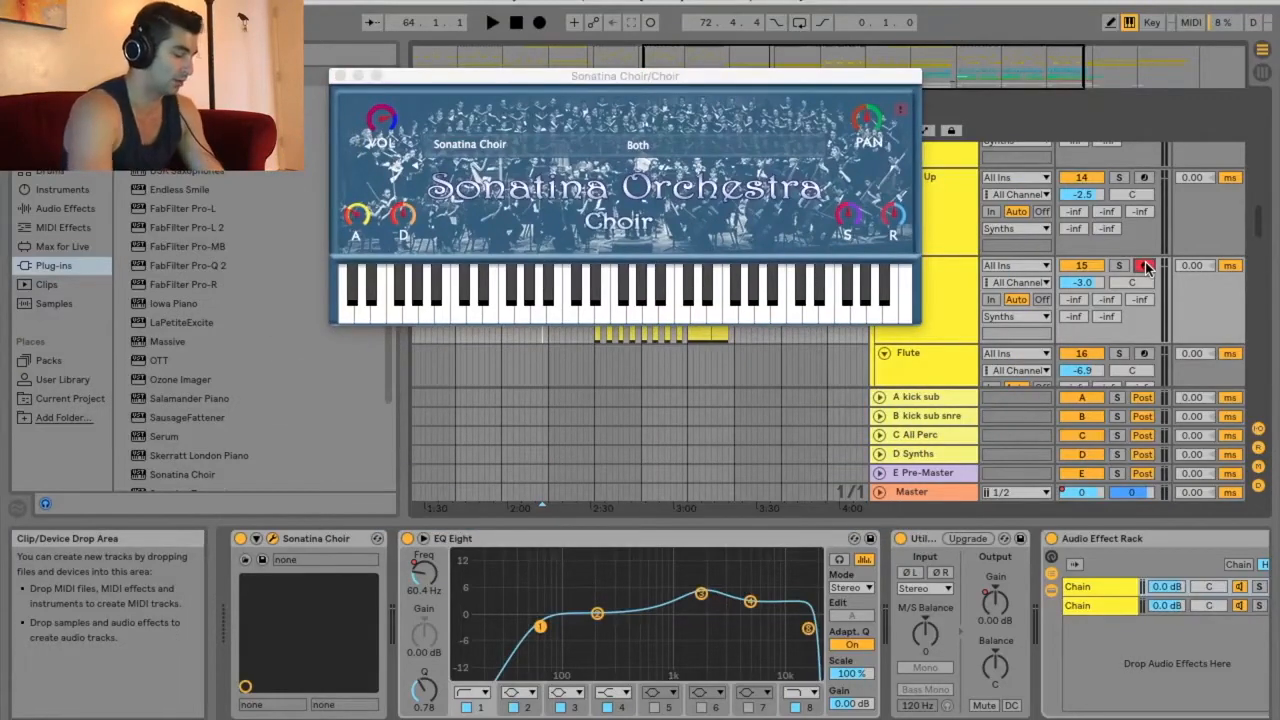
key("g")
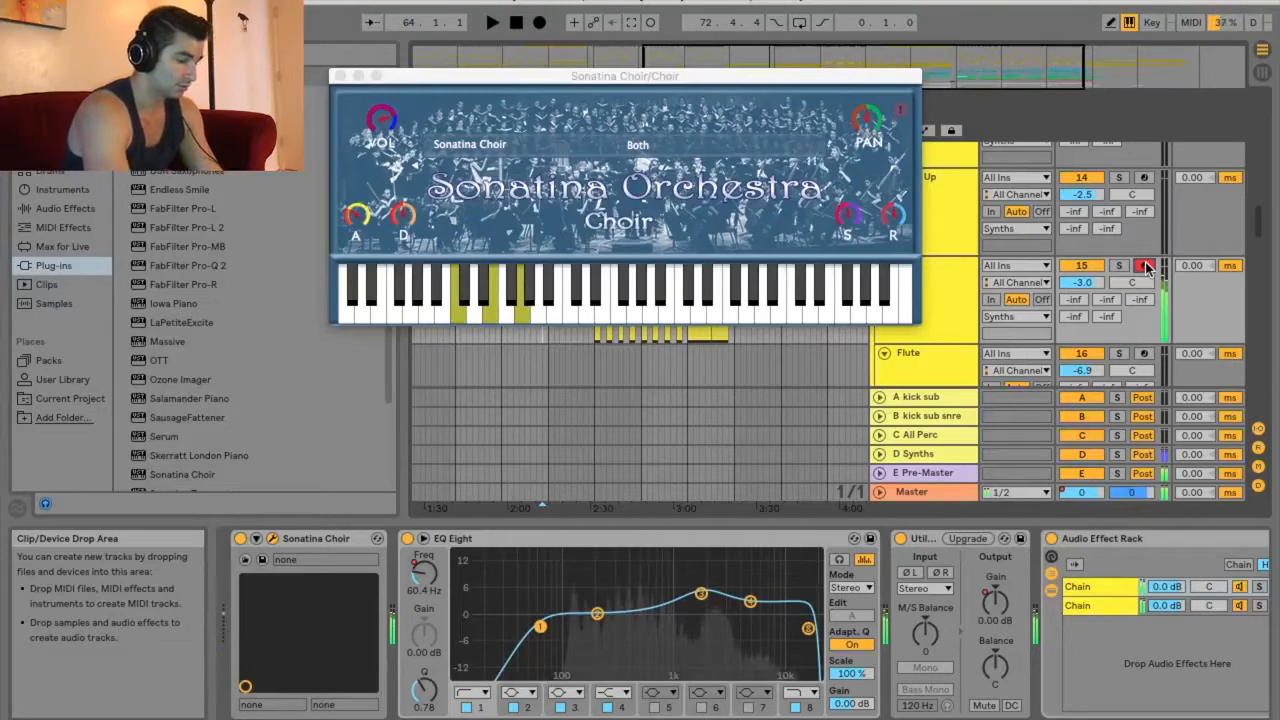
key("x")
key("a")
key("d")
key("g")
key("h")
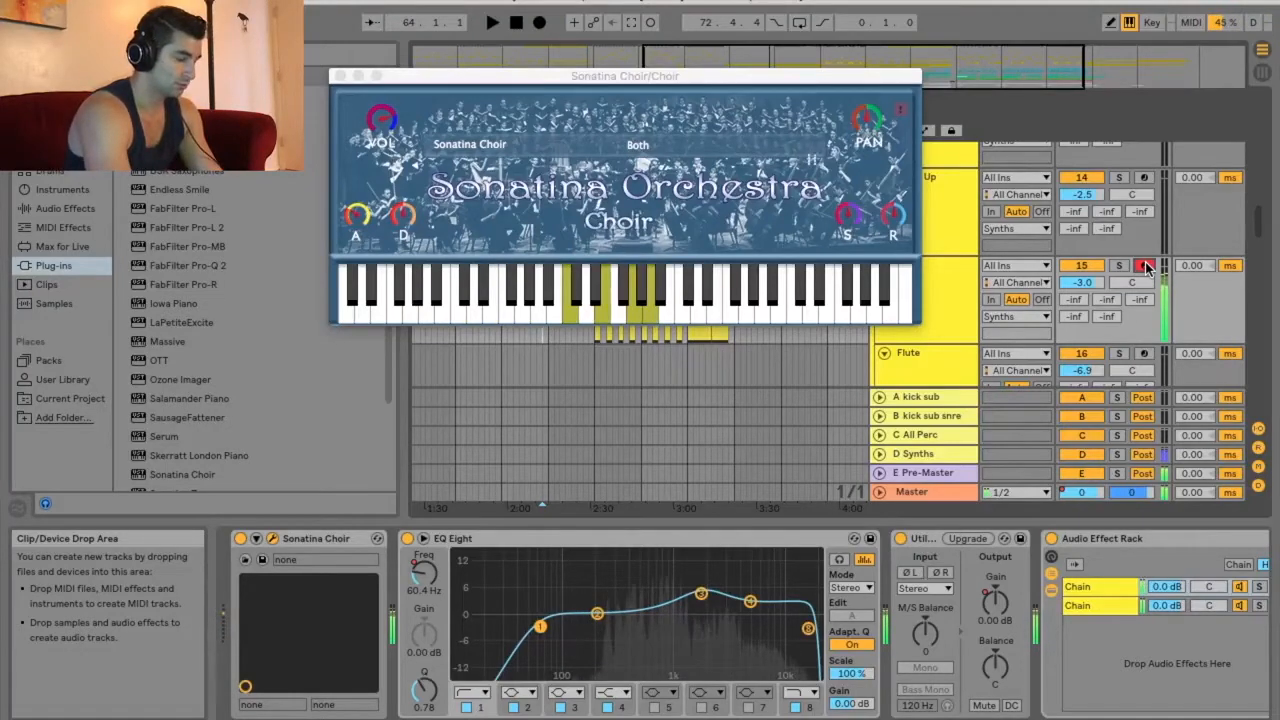
key("j")
key("l")
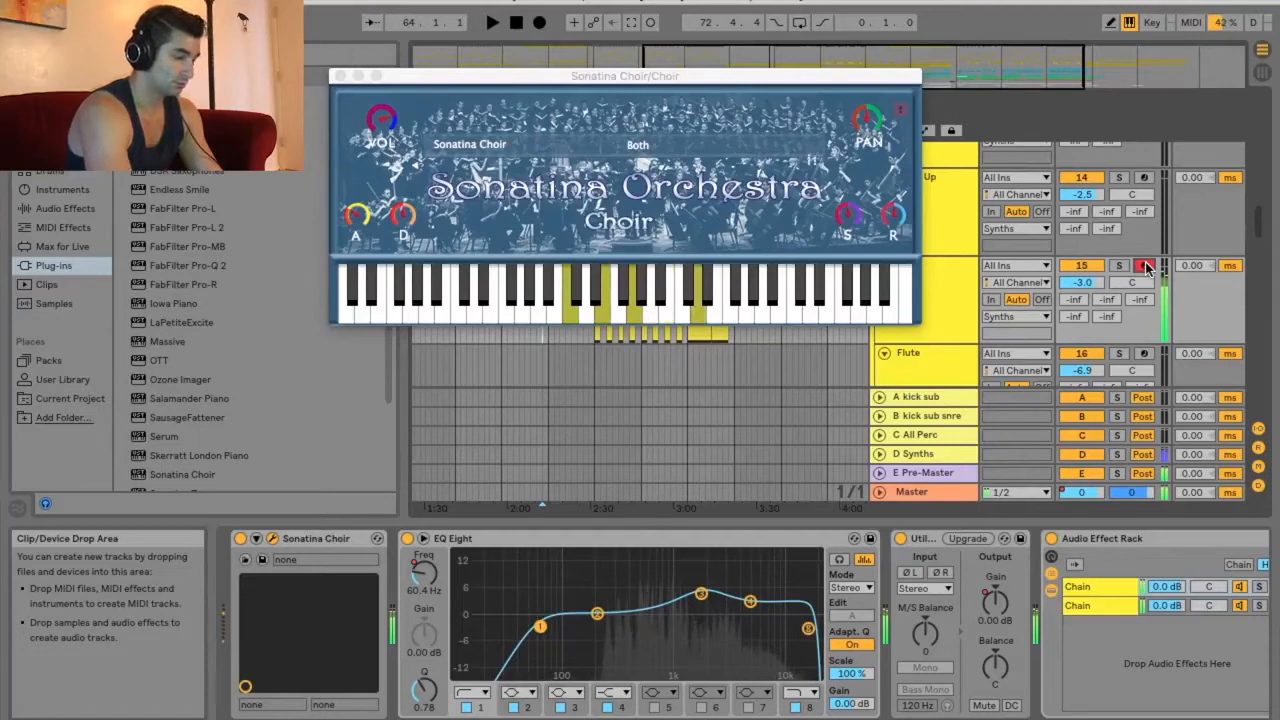
key("j")
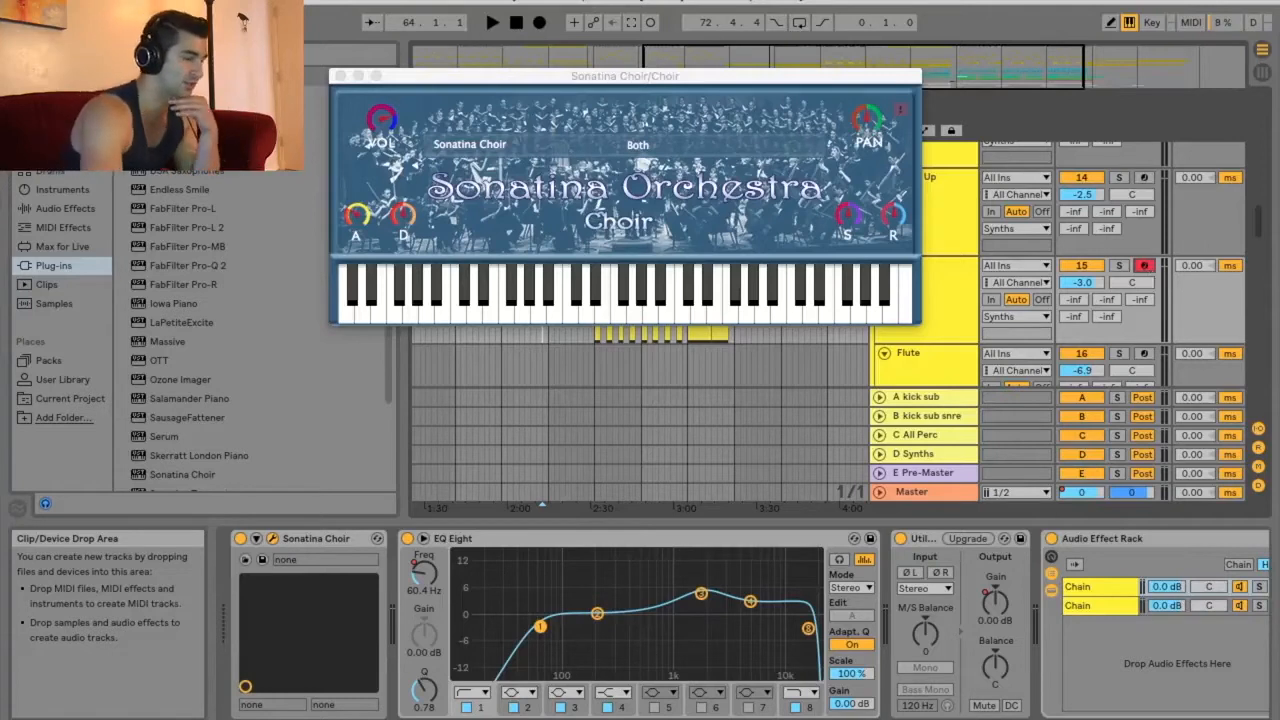
Close the choir plugin window and play back the Choir clips from the start of section V2A, then stop playback
left_click(340, 77)
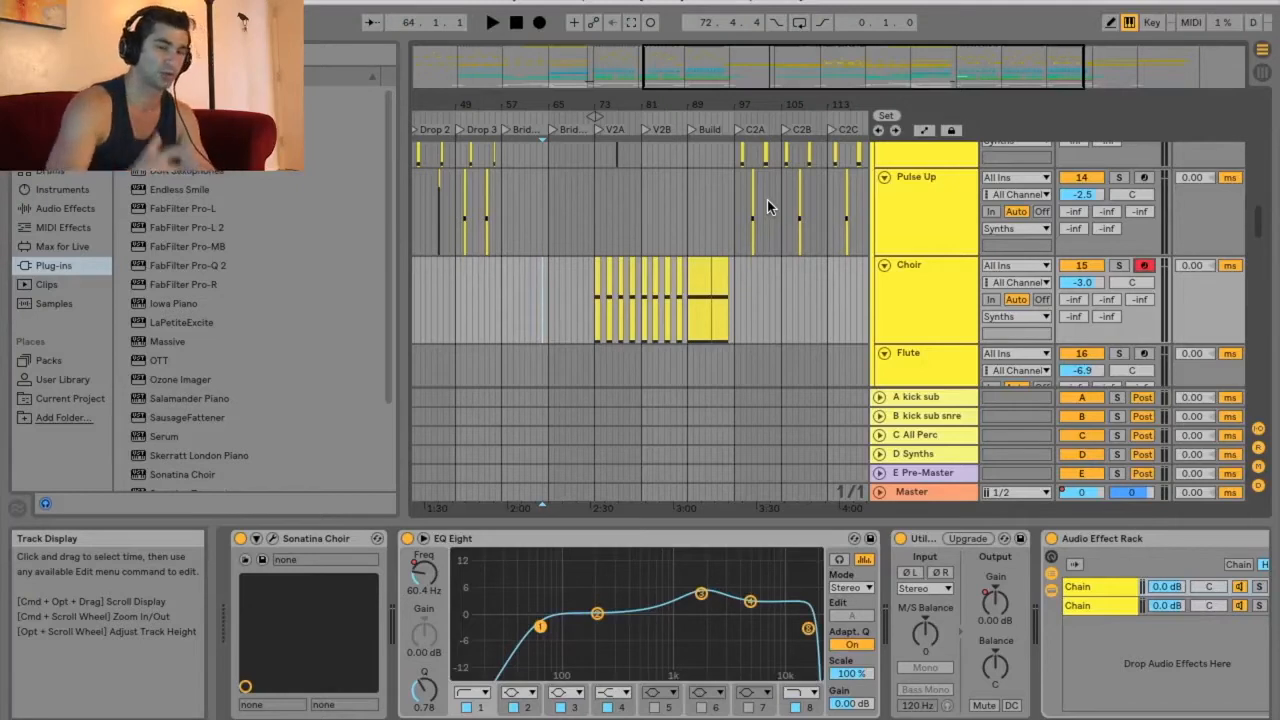
left_click_drag(607, 104, 608, 112)
left_click(545, 120)
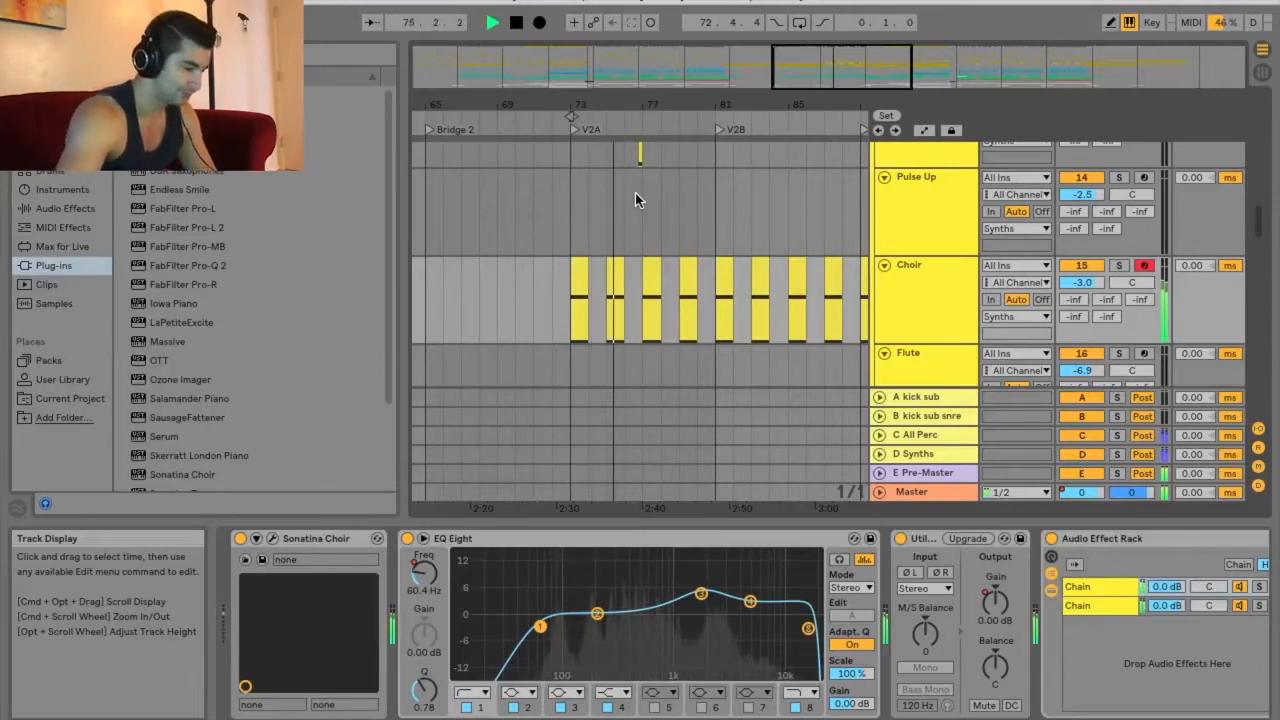
left_click_drag(751, 103, 614, 97)
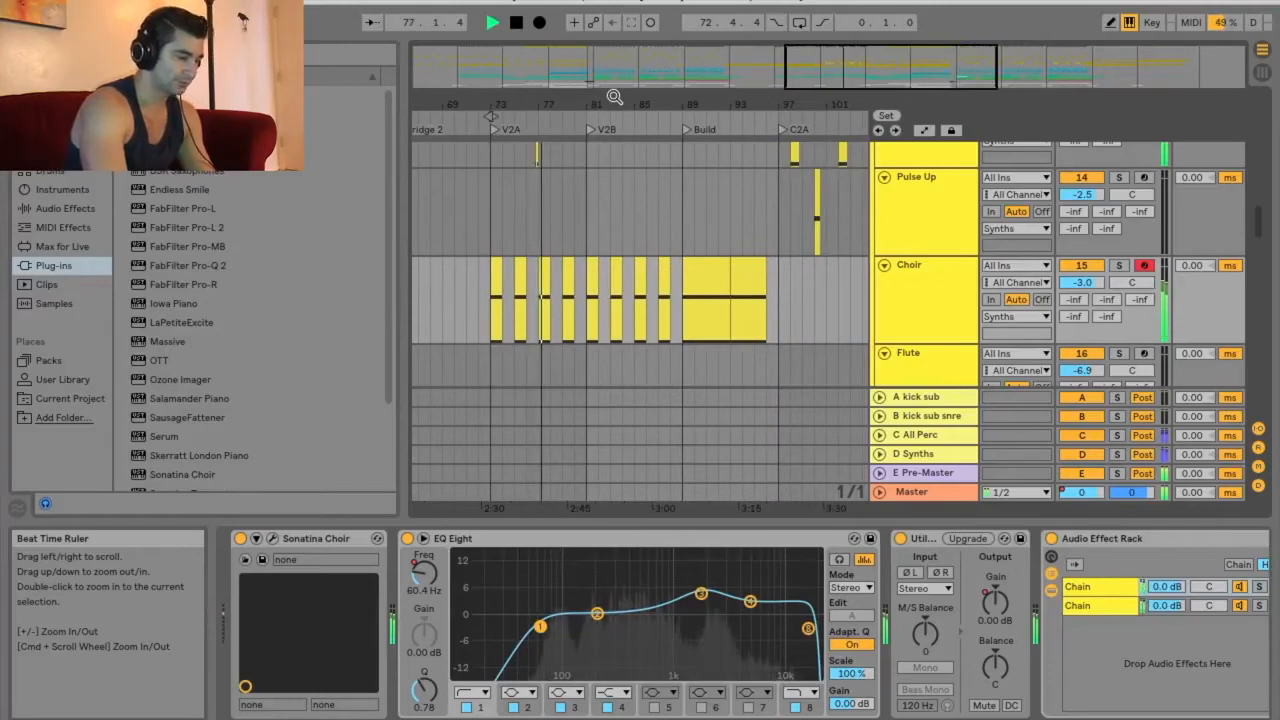
key("space")
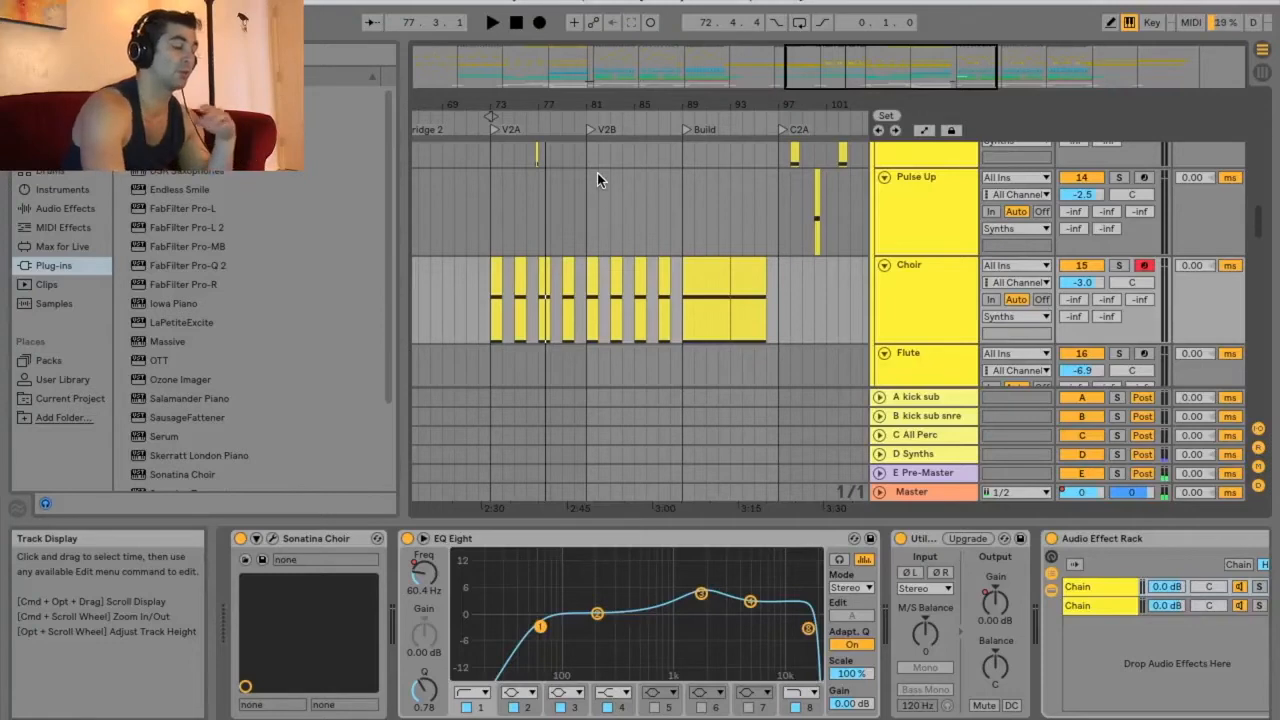
Play the arrangement from the Build section through C2A to the start of C2B, checking the choir tracks' clips
left_click(732, 285)
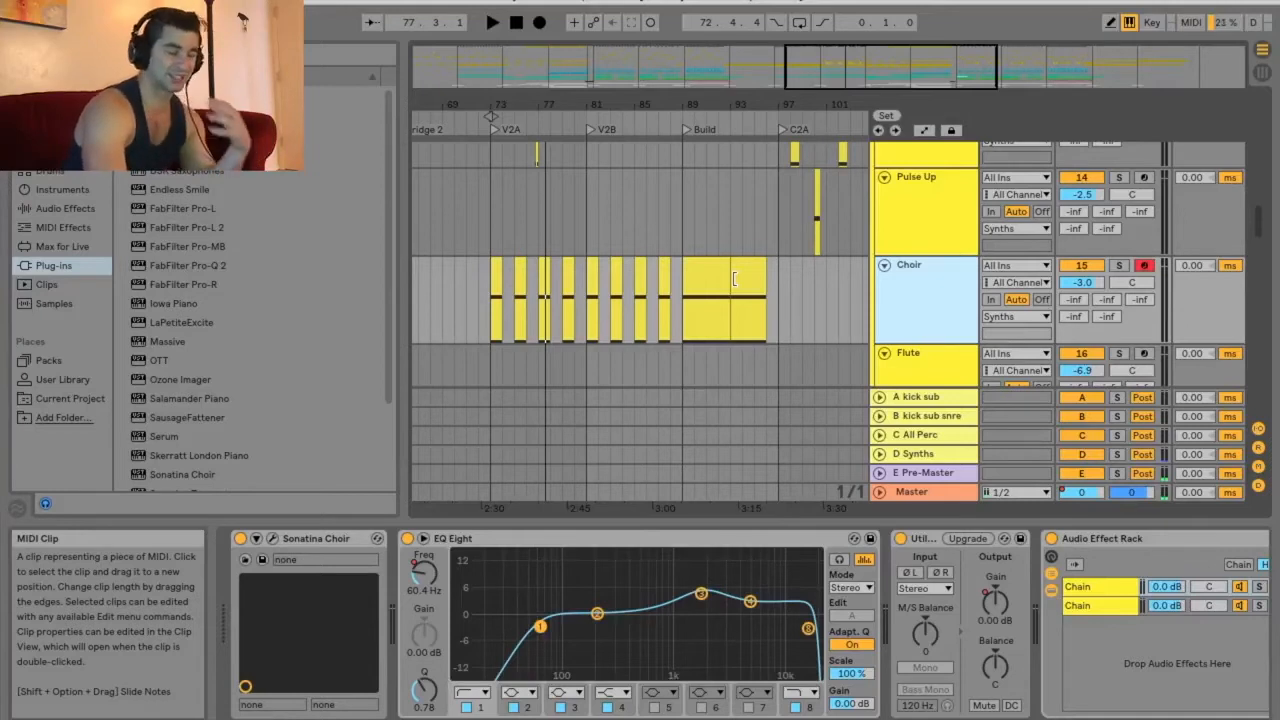
left_click_drag(808, 101, 696, 199)
scroll(696, 199, "up", 2)
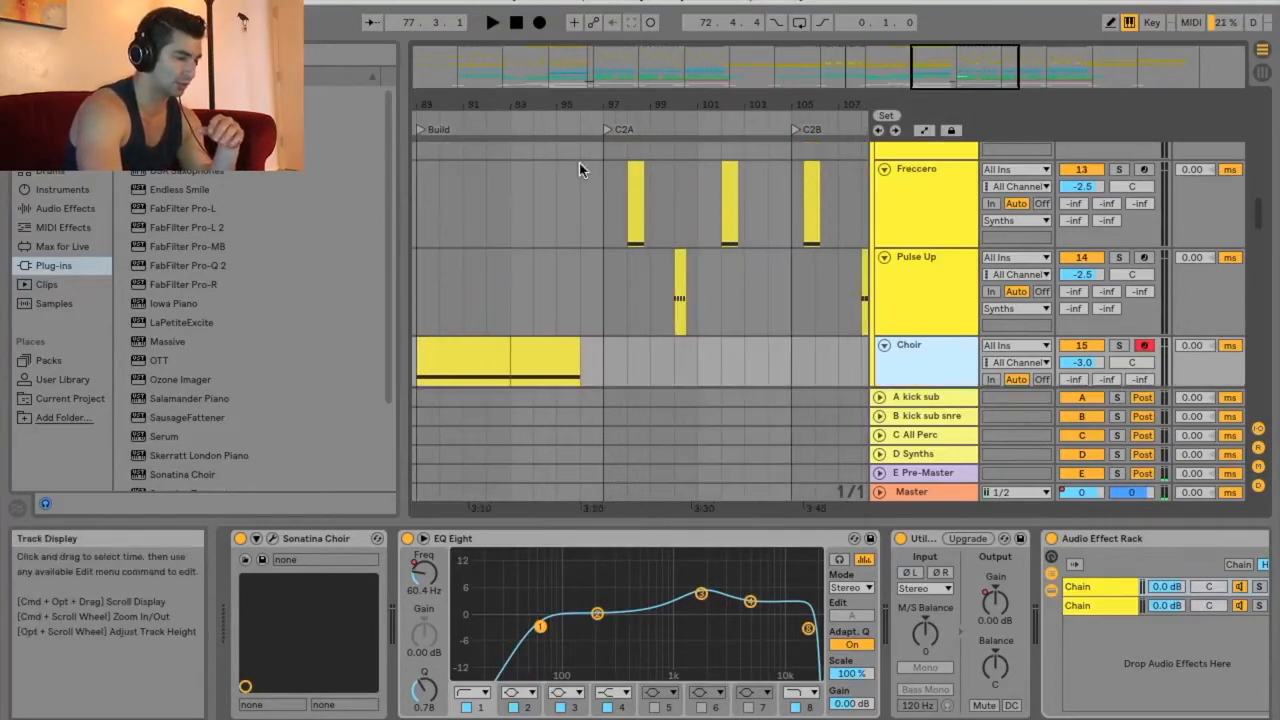
left_click(535, 120)
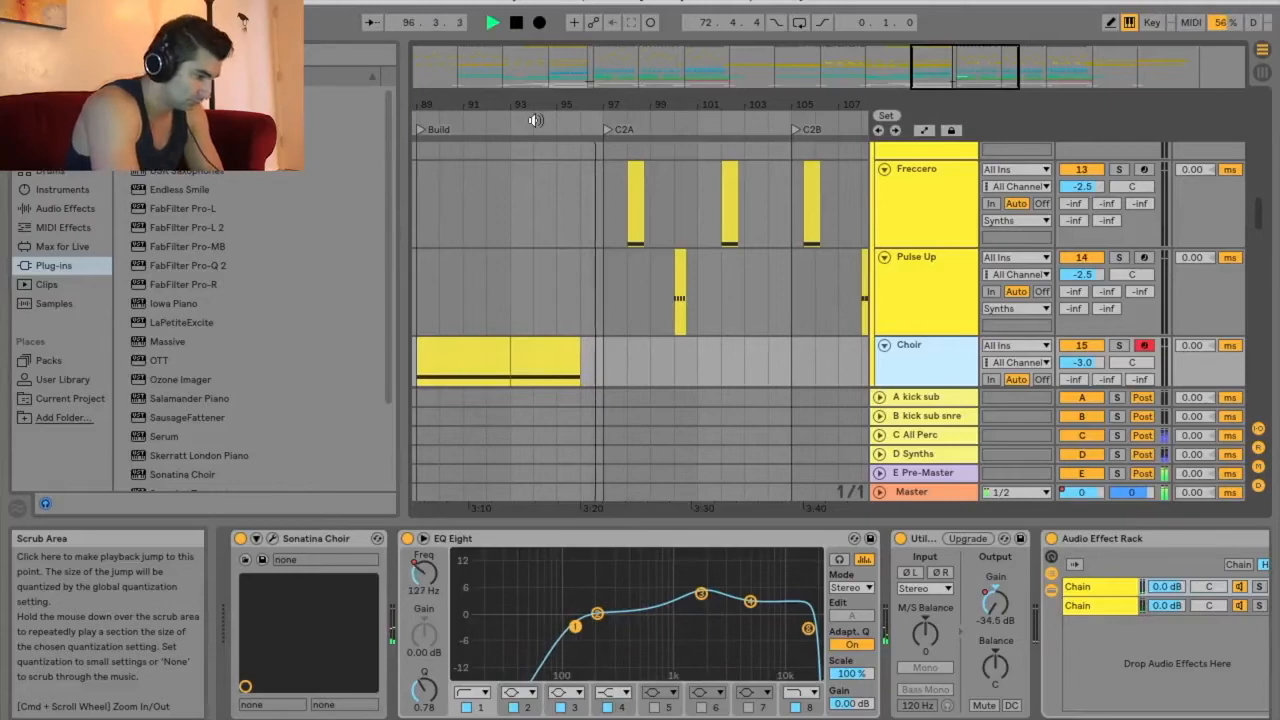
scroll(670, 242, "up", 6)
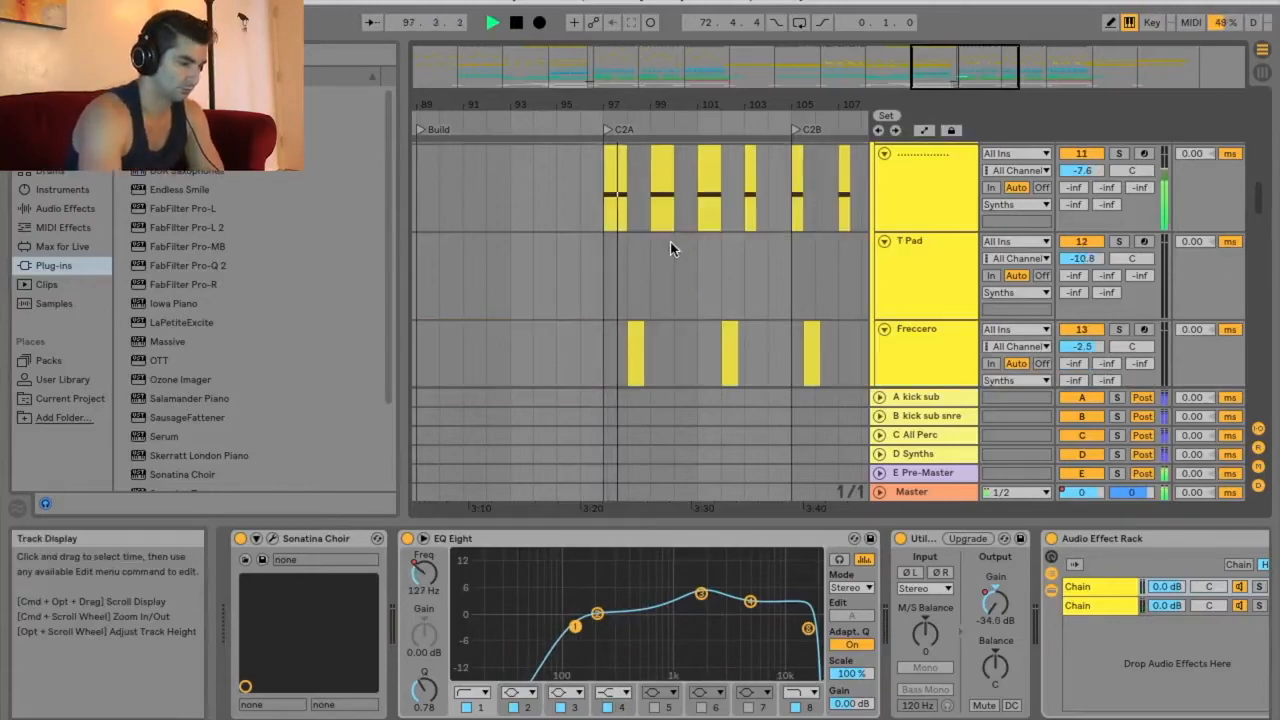
scroll(725, 238, "down", 6)
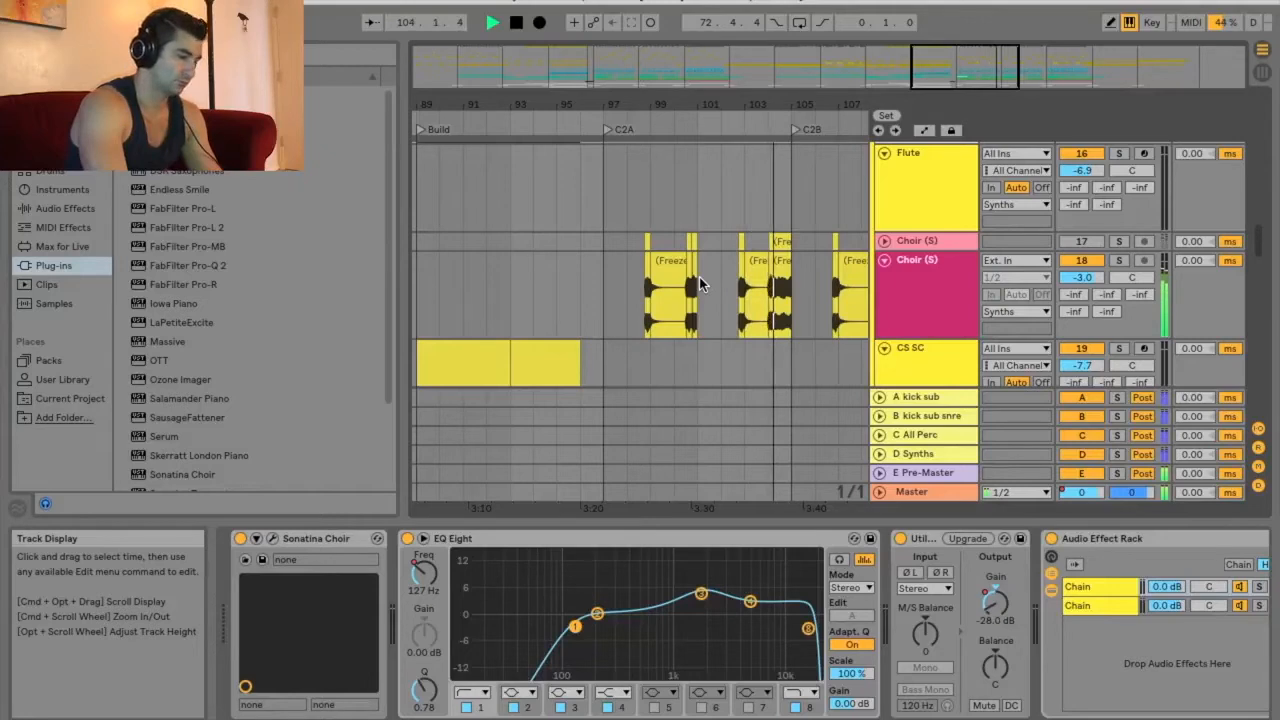
key("space")
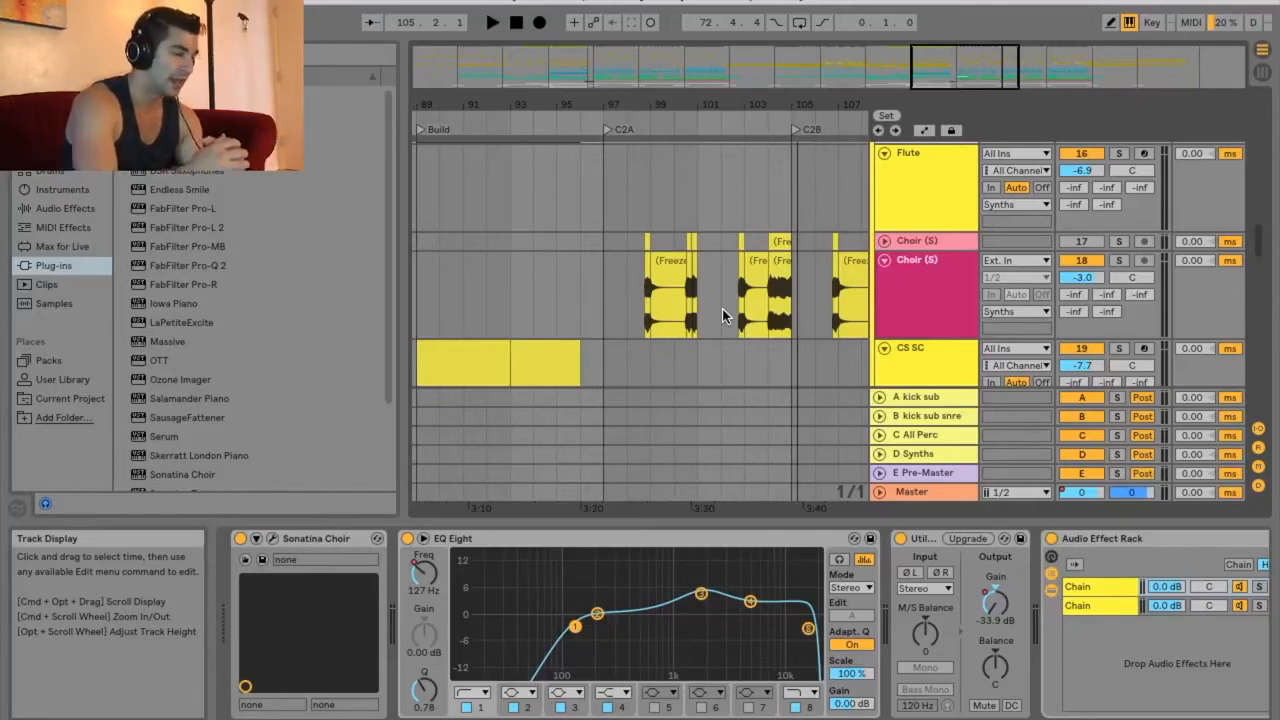
Select the expanded Choir (S) audio track and examine its frozen clips alongside the neighbouring tracks
left_click(940, 288)
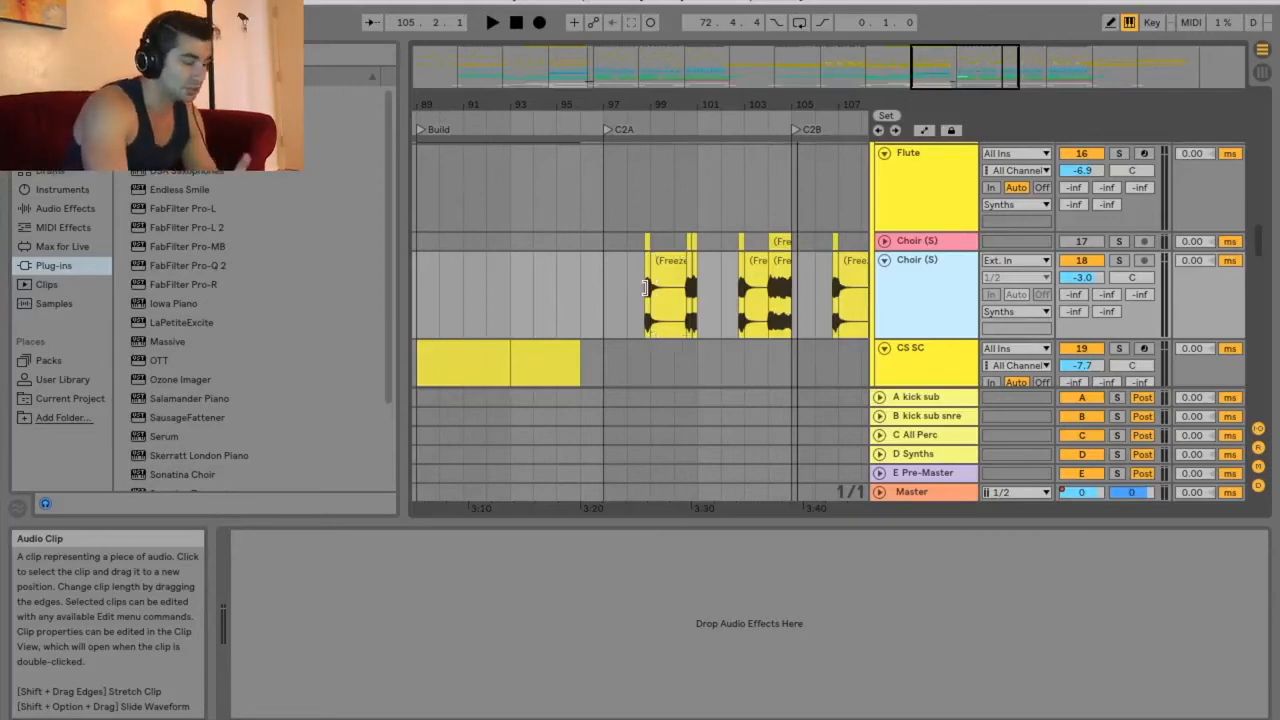
scroll(645, 288, "up", 4)
scroll(645, 288, "down", 7)
scroll(645, 288, "up", 2)
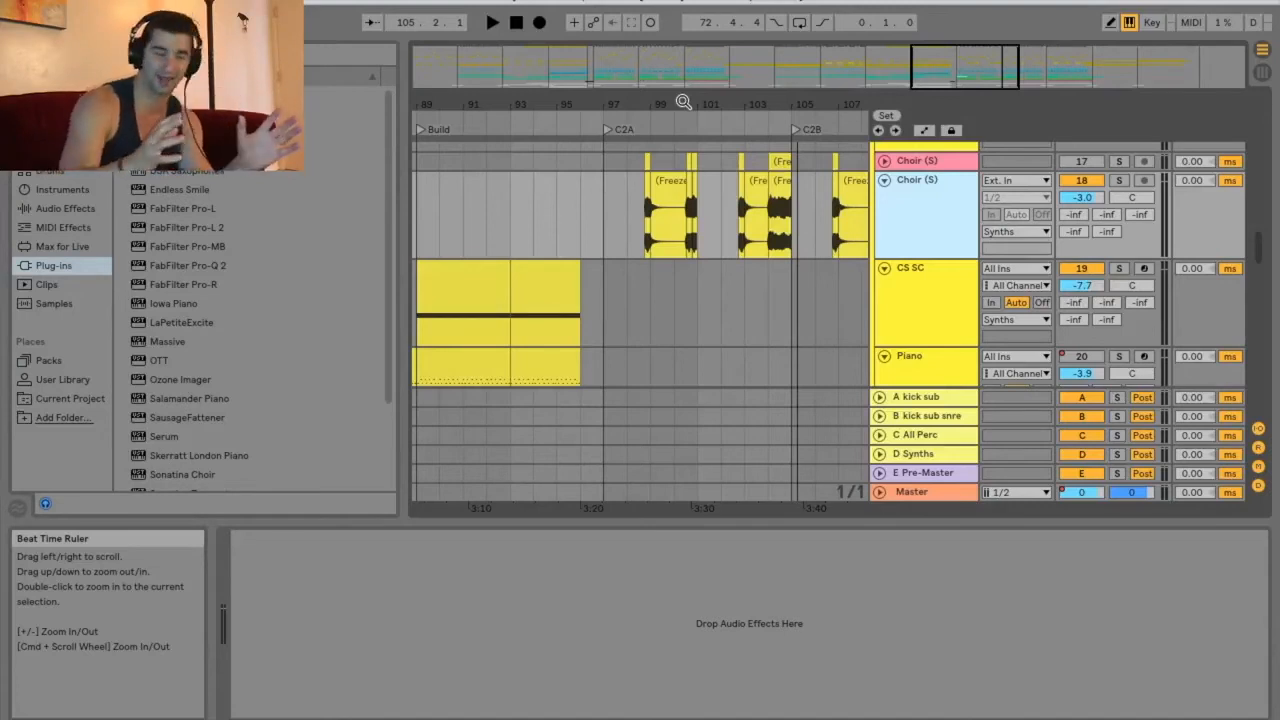
scroll(729, 274, "up", 5)
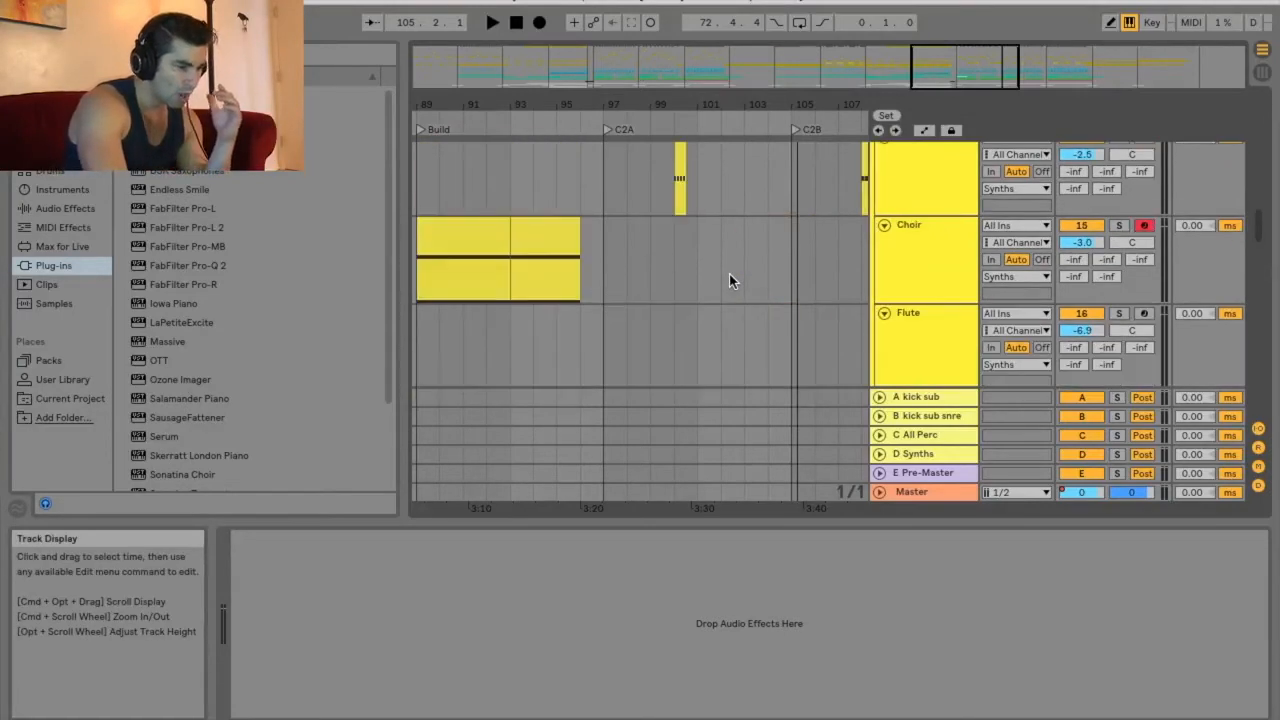
Reopen the Sonatina Choir plugin window from the Choir MIDI track and move it clear of the Build clips
left_click(926, 335)
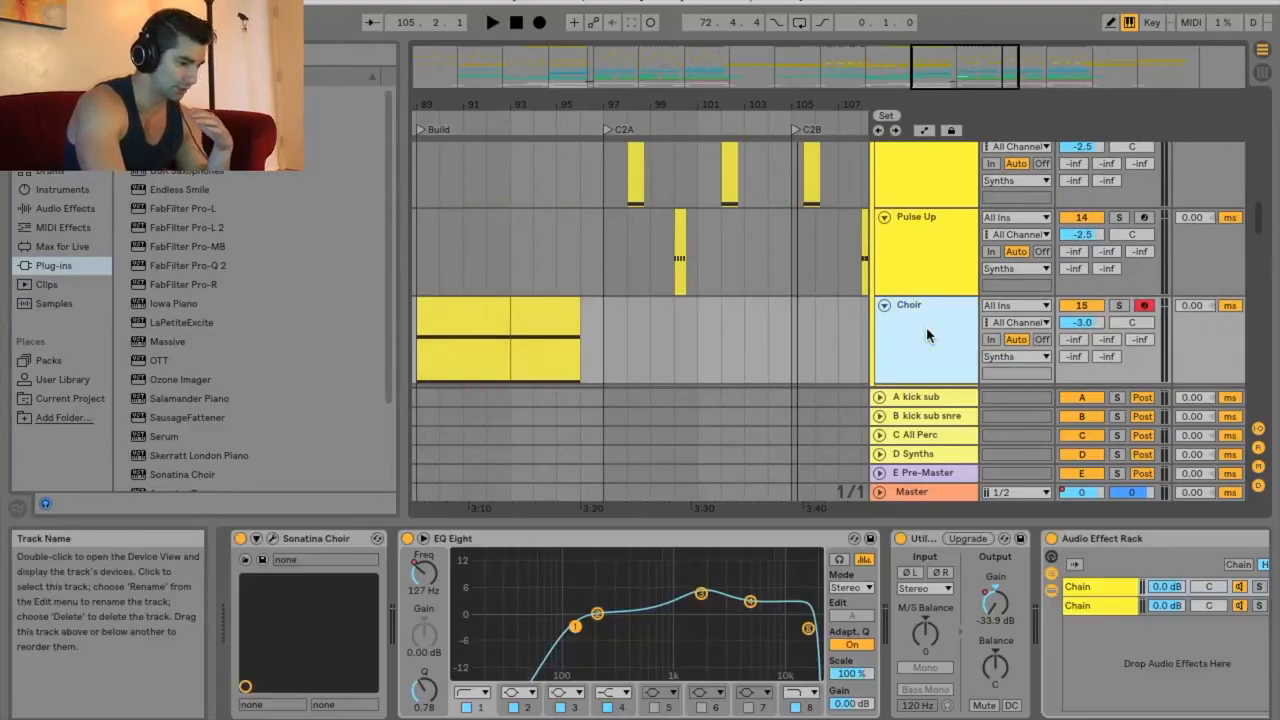
left_click(270, 540)
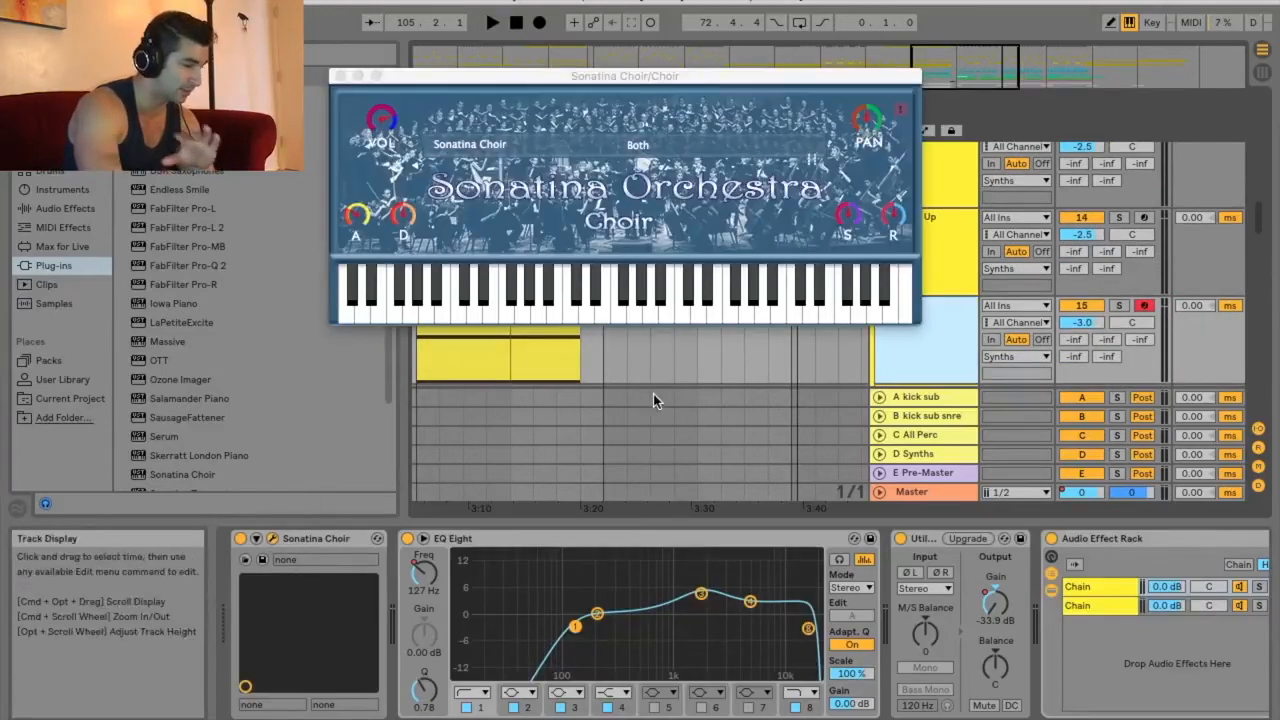
left_click_drag(651, 76, 786, 130)
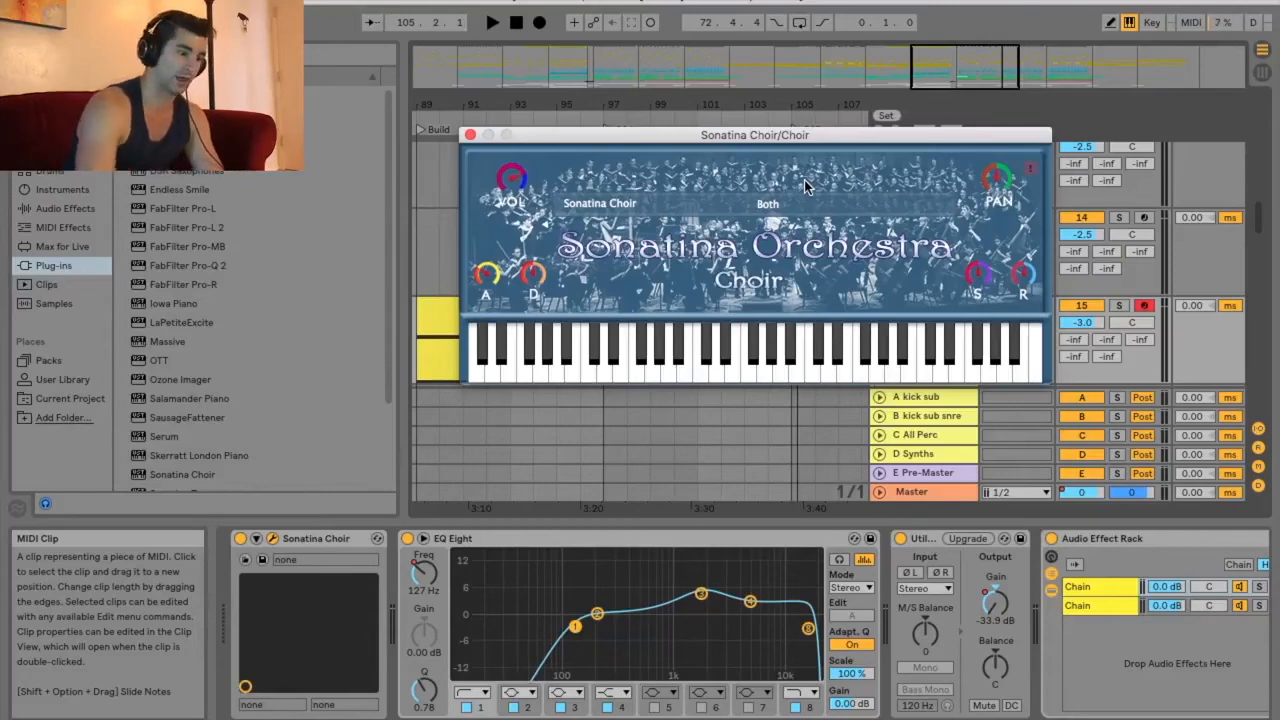
left_click_drag(820, 134, 953, 128)
Review the choir plugin's voice group options, keeping Both selected
scroll(773, 265, "down", 4)
scroll(773, 265, "down", 3)
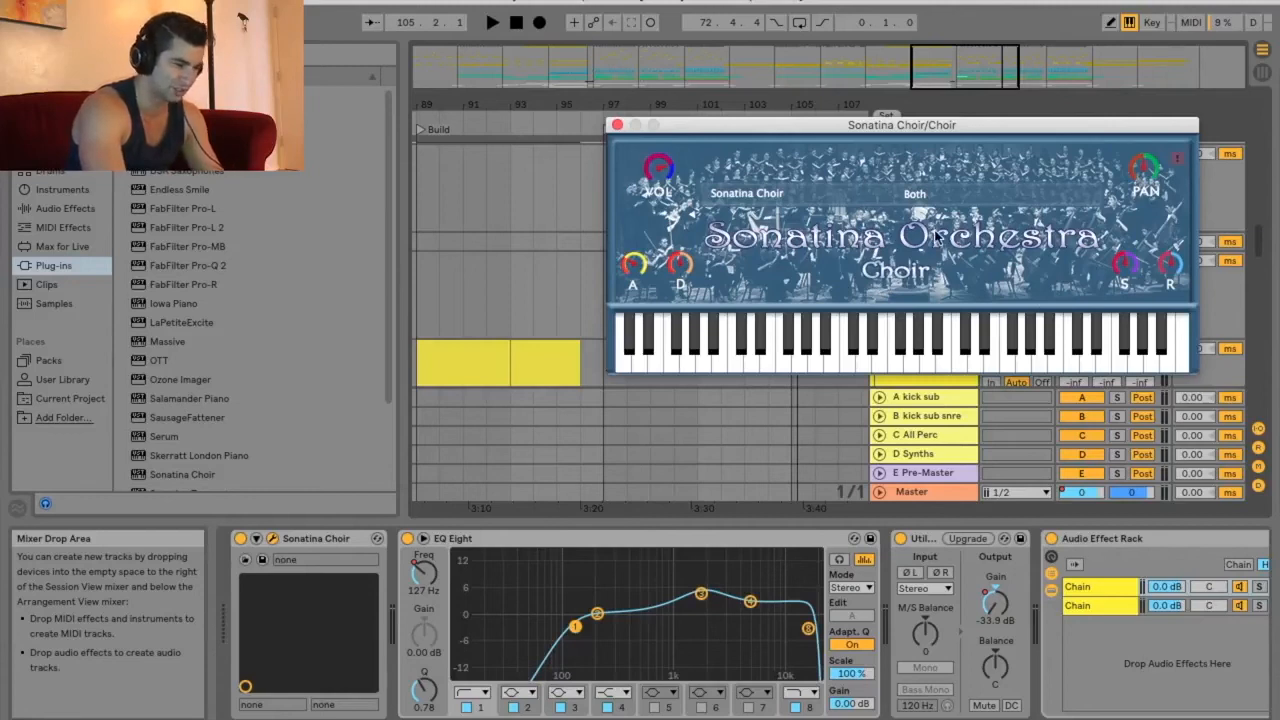
left_click(900, 188)
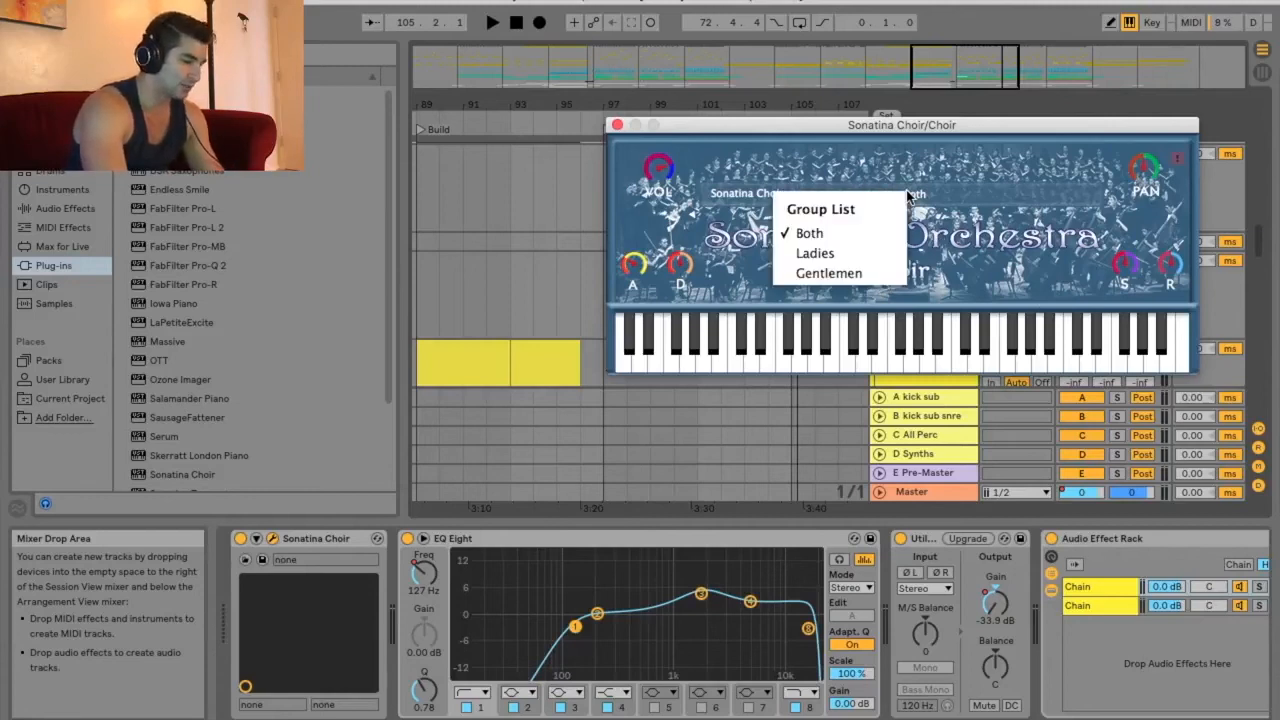
left_click(845, 232)
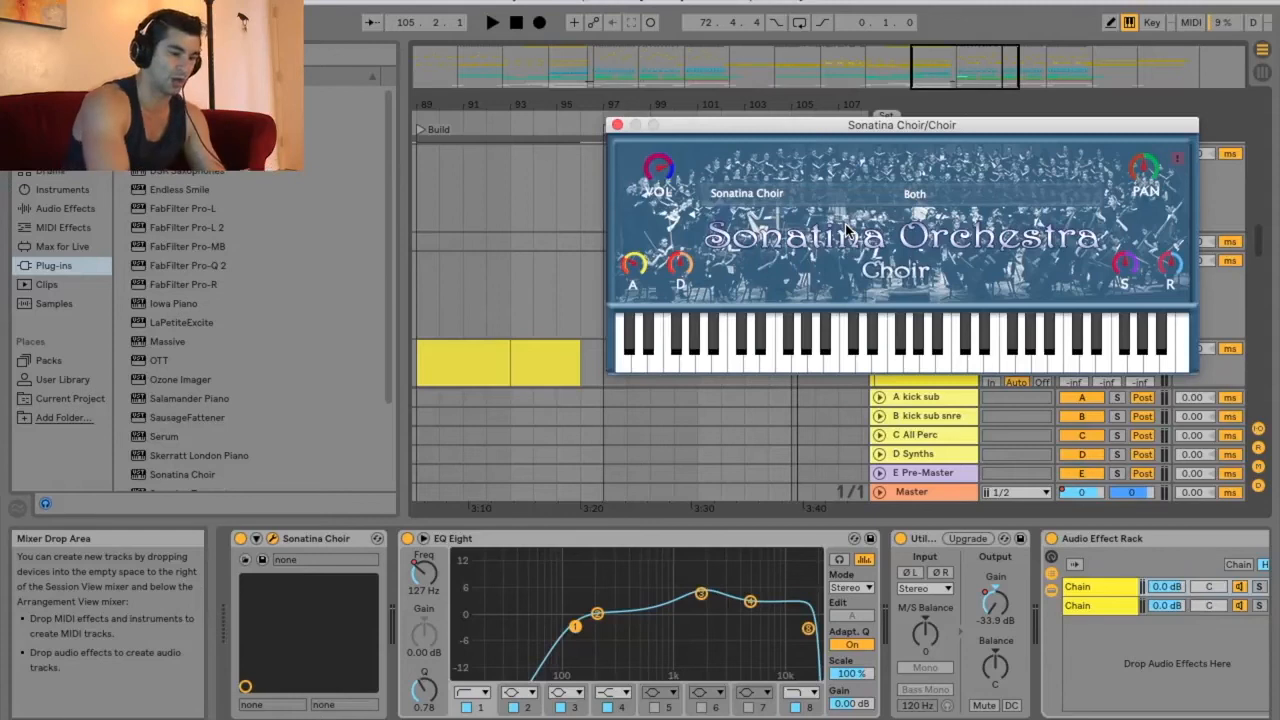